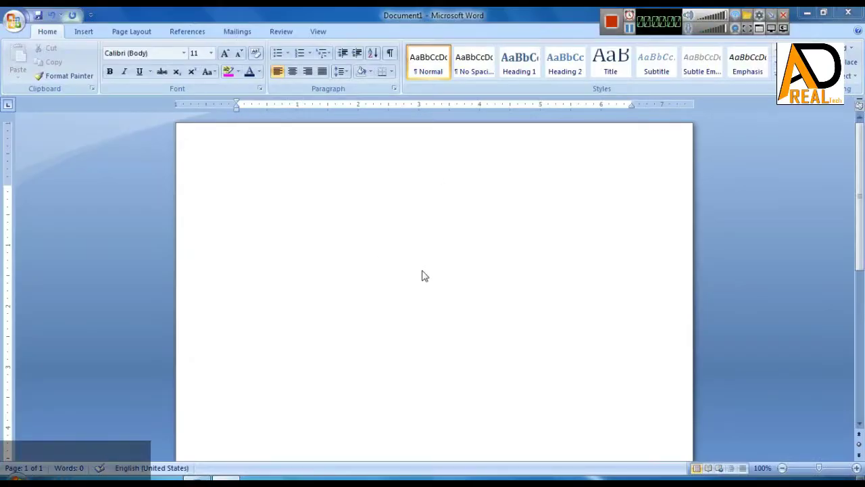
Step: Draw a tall rounded rectangle on the left of the page
left_click(83, 31)
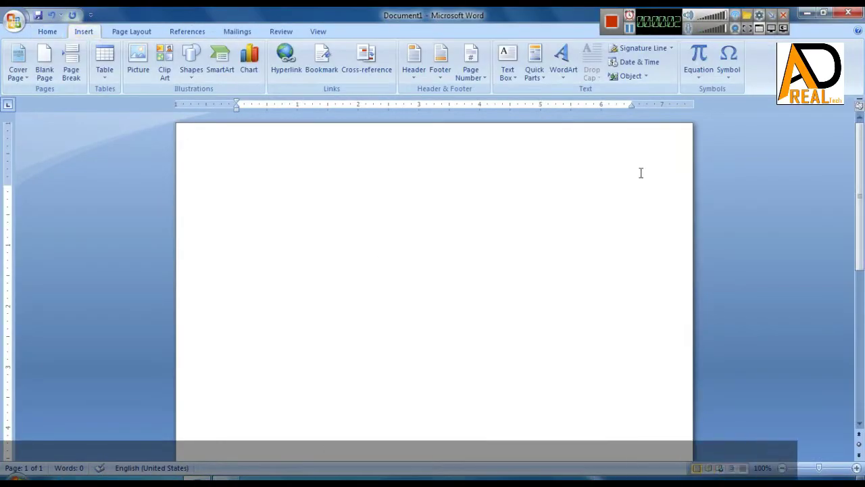
left_click(191, 68)
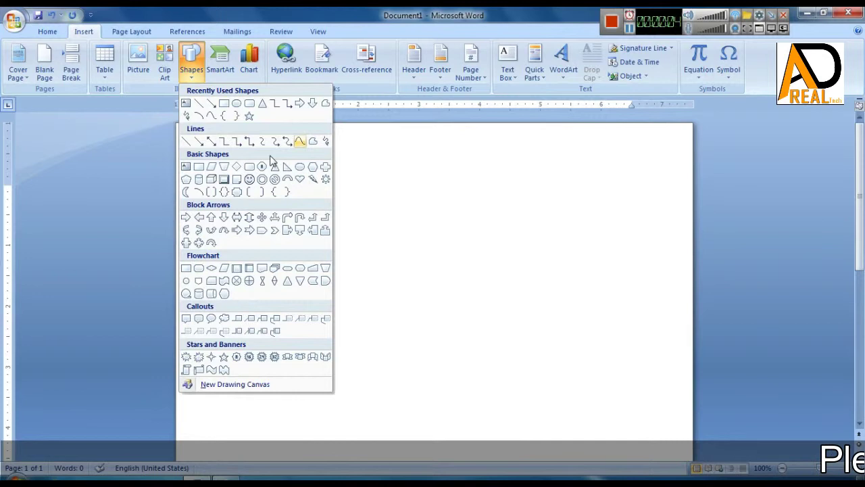
left_click(247, 105)
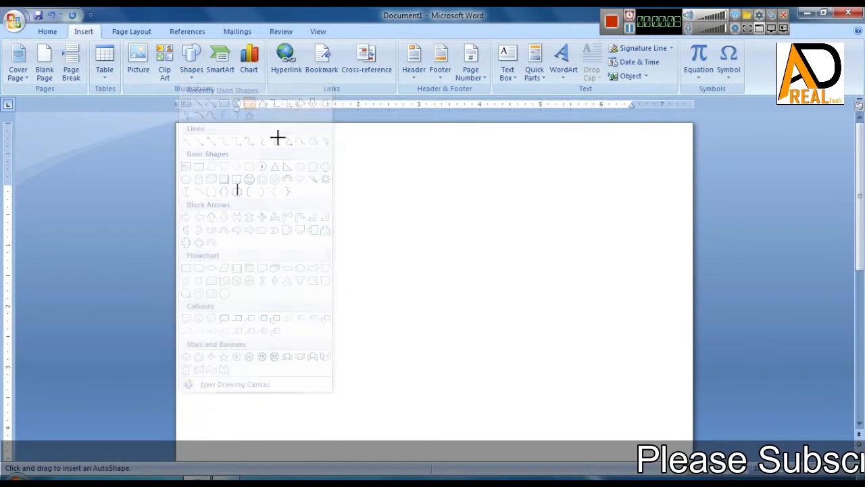
mouse_move(283, 207)
left_mouse_down()
mouse_move(329, 283)
mouse_move(281, 275)
left_mouse_up()
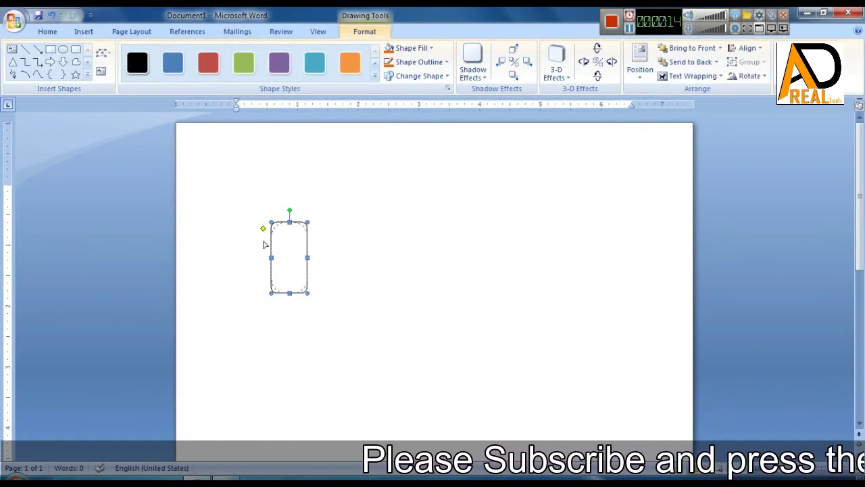
Step: Round its ends into a full pill, shorten it, and tilt it slightly counter-clockwise
left_click(396, 268)
left_click_drag(285, 266, 328, 250)
mouse_move(326, 286)
left_mouse_down()
mouse_move(330, 274)
mouse_move(312, 258)
left_mouse_up()
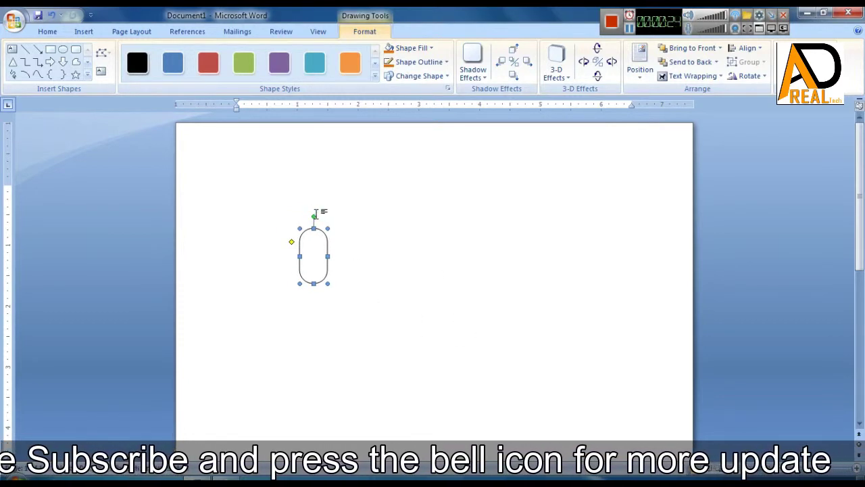
left_click_drag(314, 215, 300, 212)
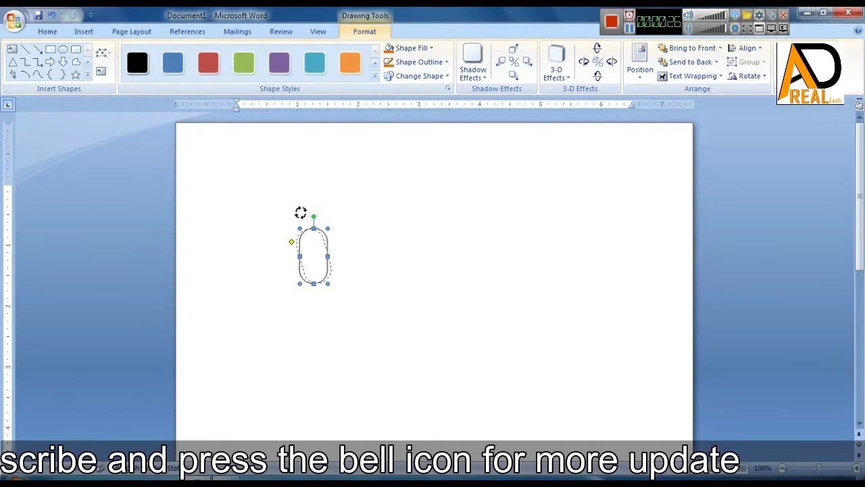
left_click(333, 230)
Step: Move the second pill beside the first, stretch it taller and nudge it right
mouse_move(309, 289)
left_mouse_down()
mouse_move(304, 314)
mouse_move(294, 301)
mouse_move(343, 271)
mouse_move(345, 279)
left_mouse_up()
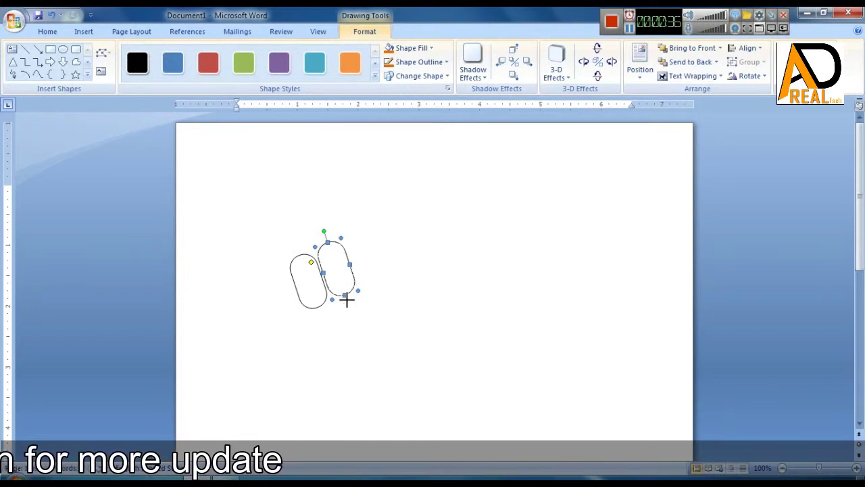
left_click_drag(346, 300, 348, 305)
key("ctrl+Right")
key("ctrl+Right")
key("ctrl+Right")
key("ctrl+Right")
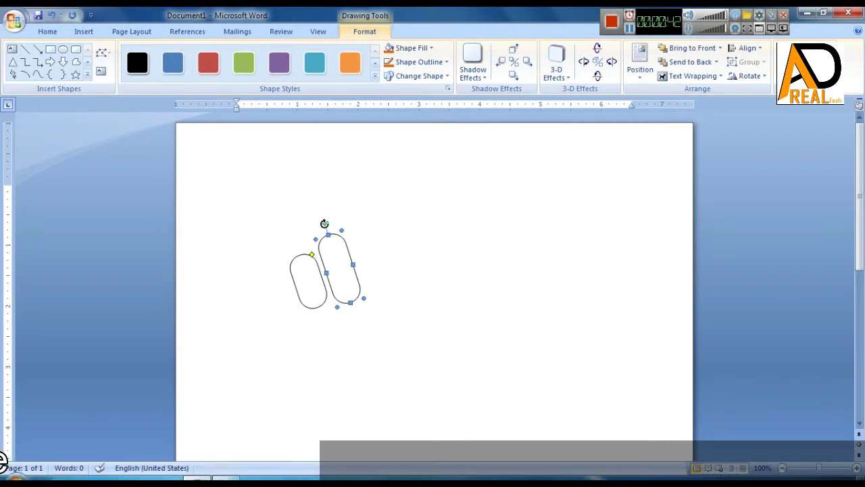
left_click(407, 264)
Step: Adjust the tilt of the right pill and reselect it
left_click(335, 272)
left_click(457, 348)
left_click(354, 292)
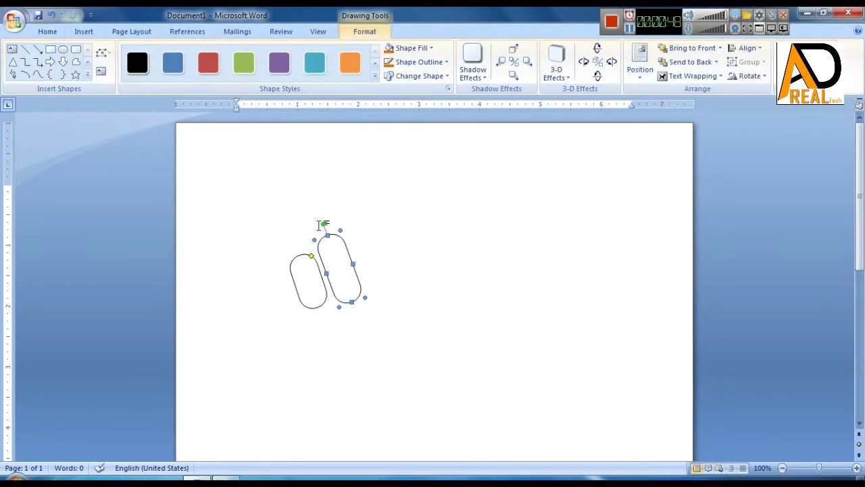
left_click_drag(324, 224, 359, 250)
left_click(376, 309)
left_click(350, 270)
Step: Duplicate the right pill, place the copy up and right, and lengthen it into the tall third pill
key("ctrl+d")
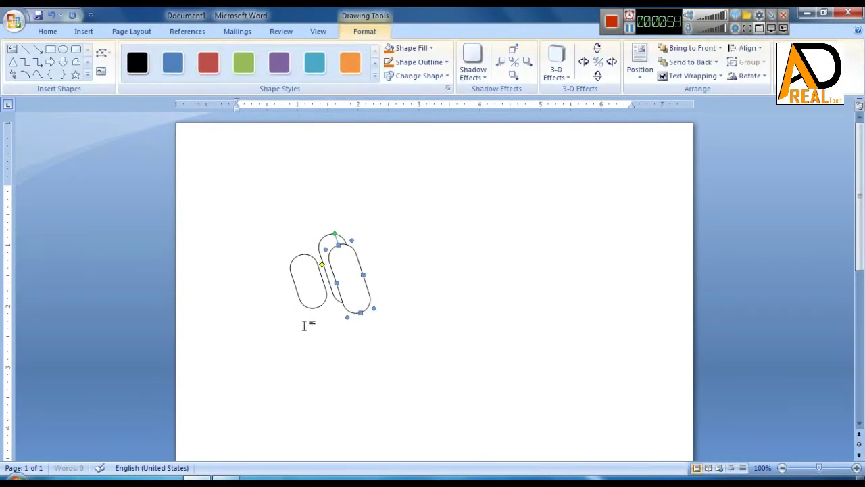
left_click_drag(370, 252, 374, 250)
key("ctrl+Left")
key("ctrl+Left")
key("ctrl+Down")
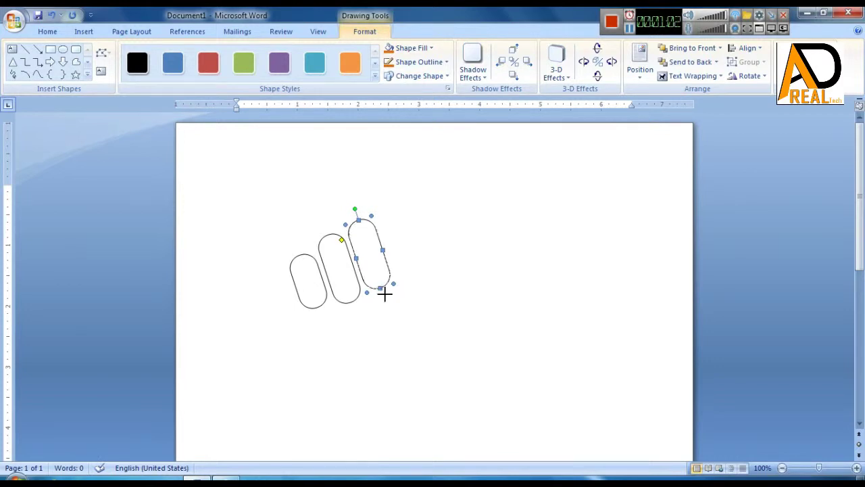
left_click_drag(389, 301, 390, 302)
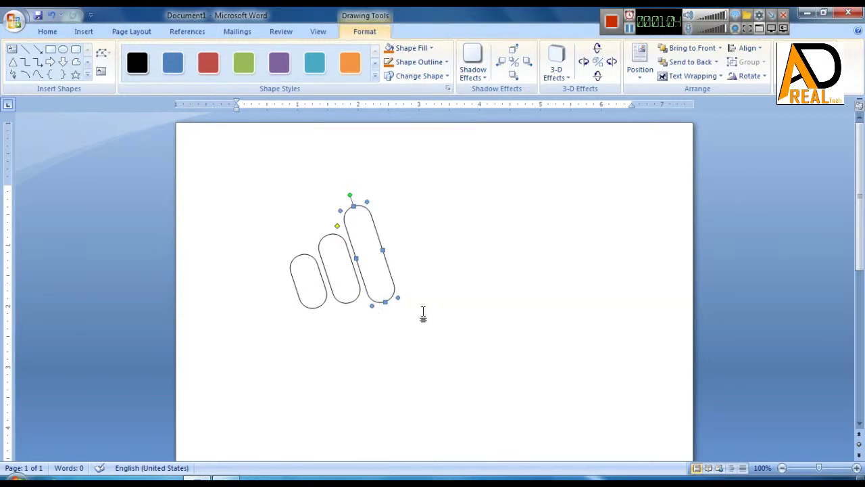
Step: Duplicate the middle pill and place the copy right of the tall pill as the fourth
left_click(423, 313)
left_click(387, 272)
left_click(396, 325)
left_click(333, 286)
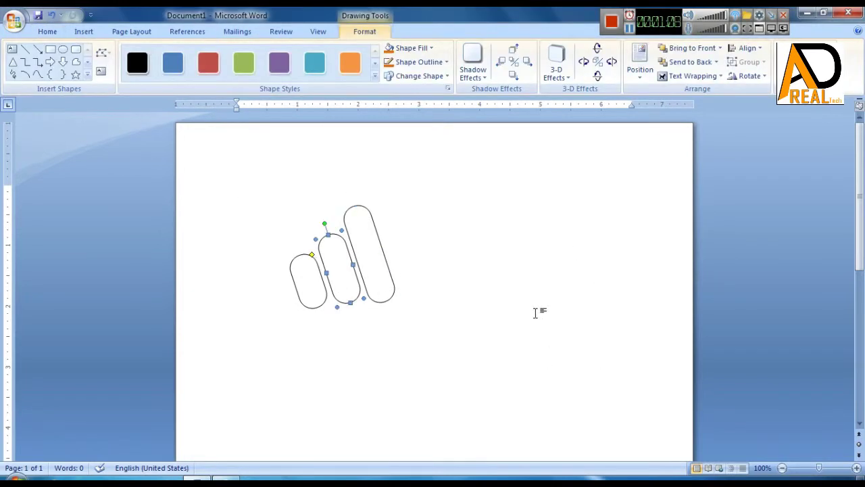
key("ctrl+d")
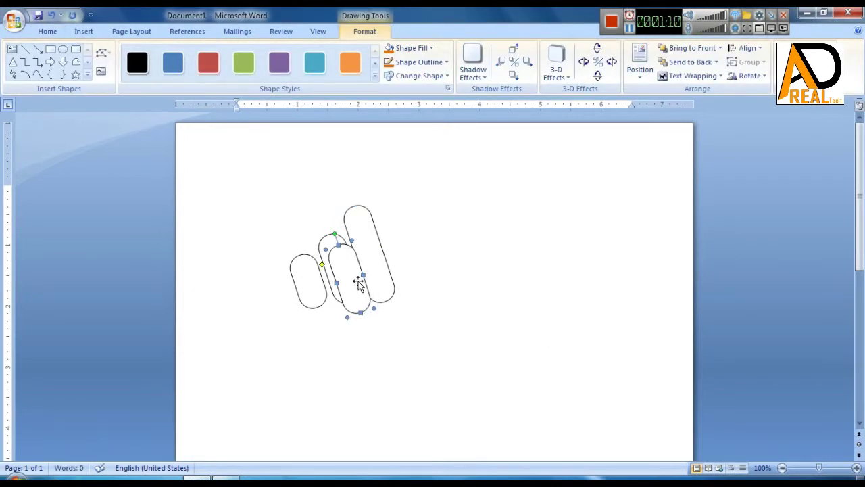
left_click_drag(348, 276, 396, 239)
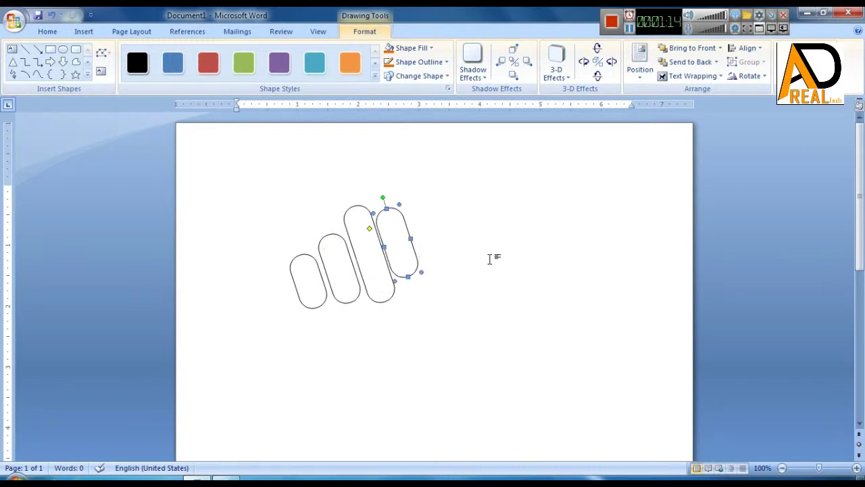
key("ctrl+Right")
key("ctrl+Right")
key("ctrl+Right")
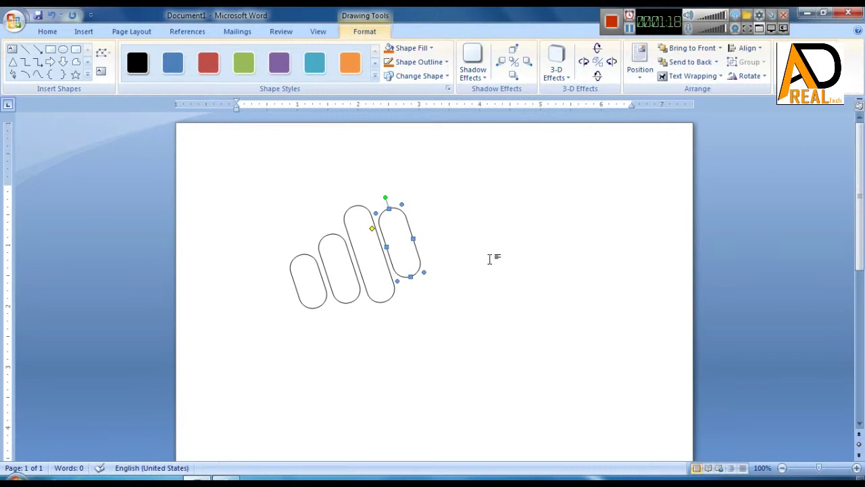
left_click(404, 380)
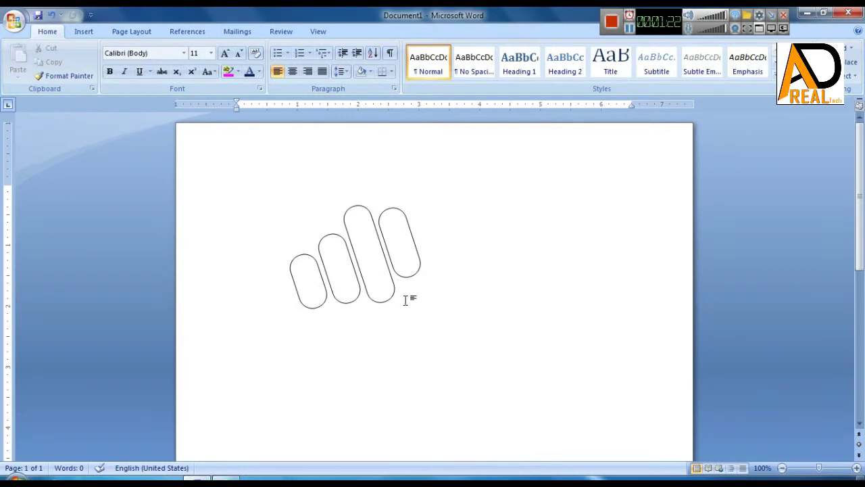
Step: Place a copy of the small left pill below the row and rotate it nearly flat
left_click(85, 37)
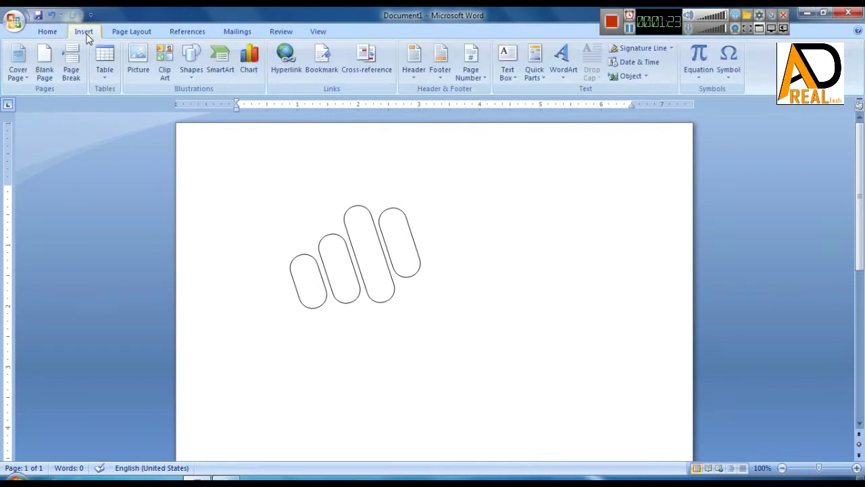
left_click(315, 297)
left_click_drag(321, 285, 421, 328)
mouse_move(397, 286)
left_mouse_down()
mouse_move(446, 308)
mouse_move(425, 295)
left_mouse_up()
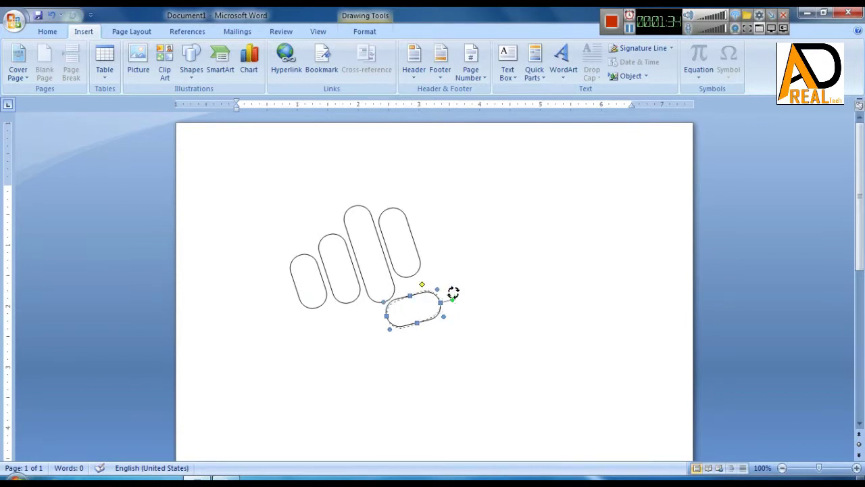
mouse_move(453, 298)
left_mouse_down()
mouse_move(444, 285)
mouse_move(426, 293)
left_mouse_up()
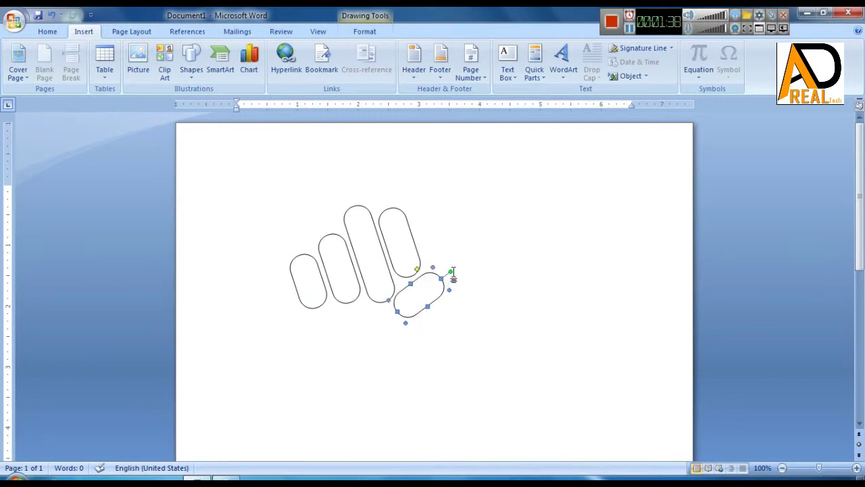
left_click_drag(454, 273, 453, 274)
Step: Nudge the thumb pill down and to the left into position
key("ctrl+Down")
key("ctrl+Down")
key("ctrl+Down")
key("ctrl+Left")
key("ctrl+Left")
key("ctrl+Left")
key("ctrl+Down")
key("ctrl+Down")
key("ctrl+Down")
key("ctrl+Down")
key("ctrl+Left")
key("ctrl+Left")
key("ctrl+Down")
key("ctrl+Down")
key("ctrl+Left")
key("ctrl+Left")
key("ctrl+Down")
key("ctrl+Down")
key("ctrl+Down")
key("ctrl+Left")
key("ctrl+Left")
key("ctrl+Down")
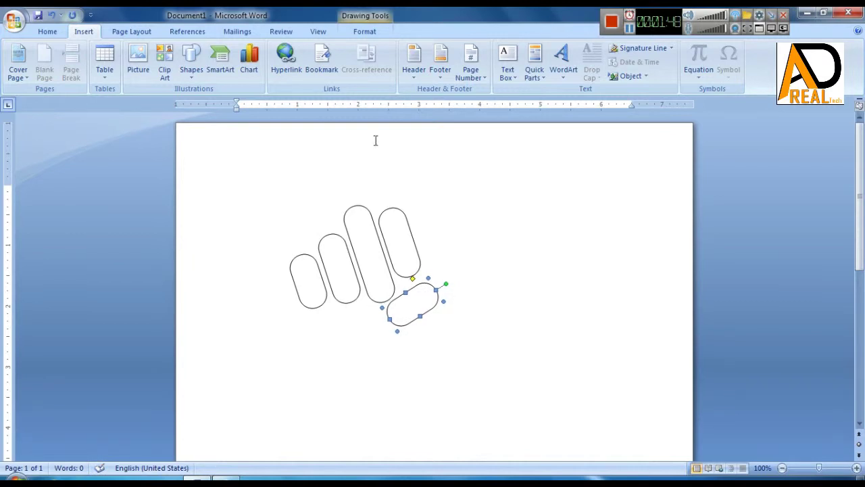
Step: Nudge the thumb pill up and slightly left against the fourth pill
left_click(522, 318)
left_click(386, 299)
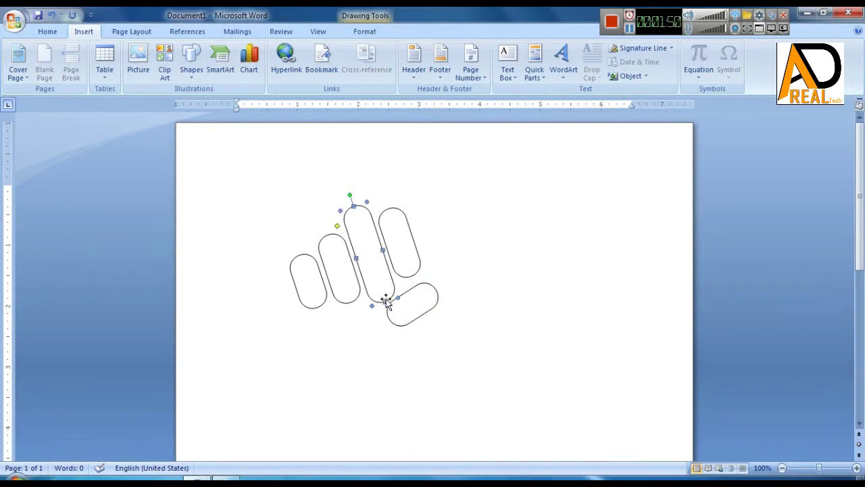
left_click(385, 298)
left_click(427, 314)
key("Up")
key("ctrl+Left")
key("ctrl+Left")
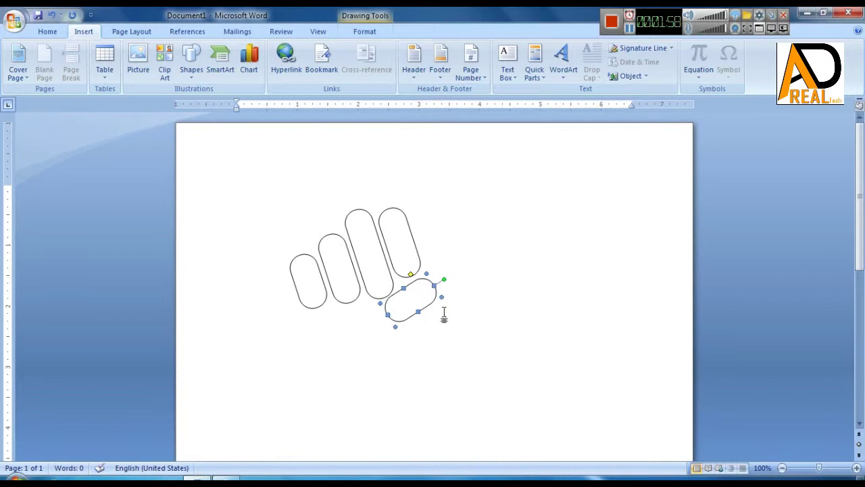
left_click(588, 365)
left_click(300, 291)
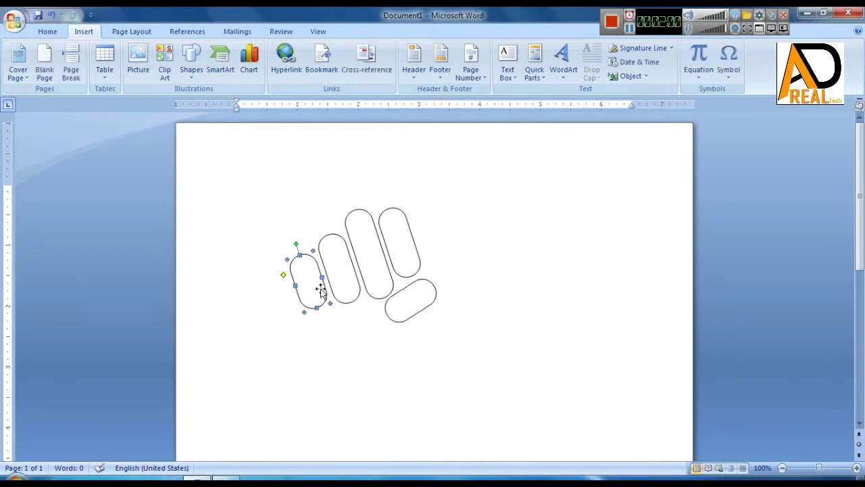
left_click(369, 33)
Step: Fill the leftmost and second pills orange with orange outlines
left_click(411, 48)
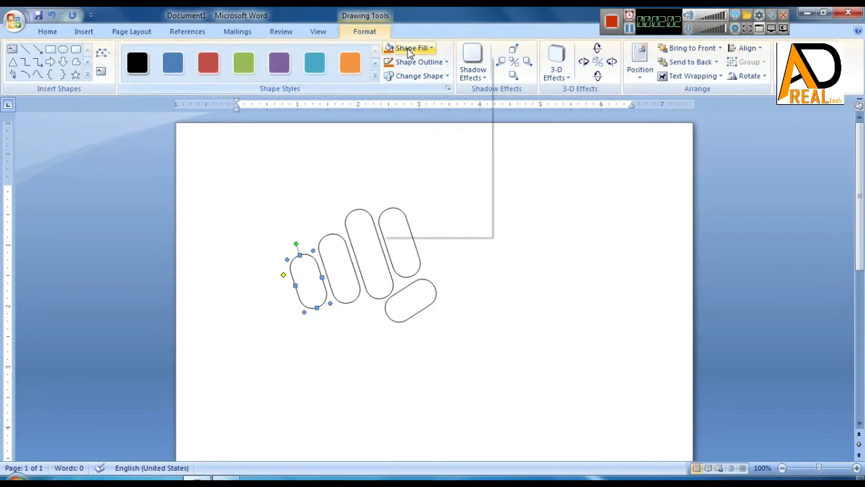
left_click(486, 116)
left_click(419, 61)
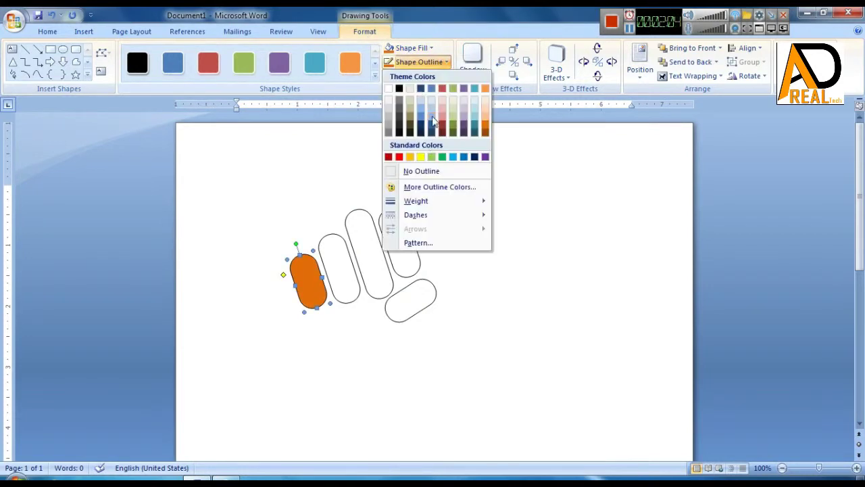
left_click(486, 133)
left_click(341, 255)
left_click(389, 62)
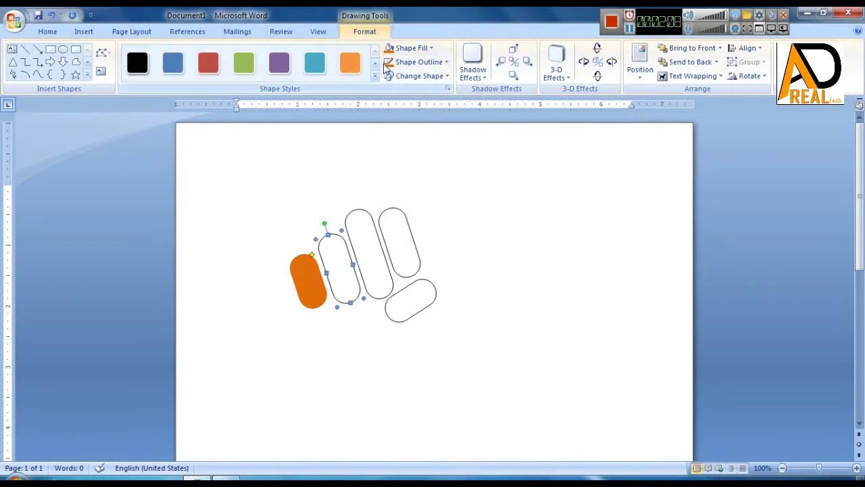
left_click(388, 54)
Step: Fill the third, fourth and bottom pills orange, giving the bottom one an orange outline
left_click(372, 226)
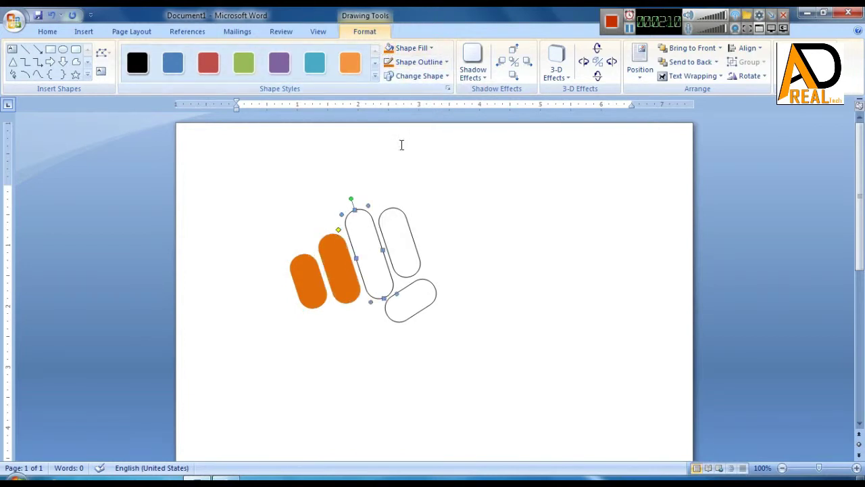
left_click(388, 49)
left_click(402, 236)
left_click(389, 48)
left_click(405, 289)
left_click(389, 62)
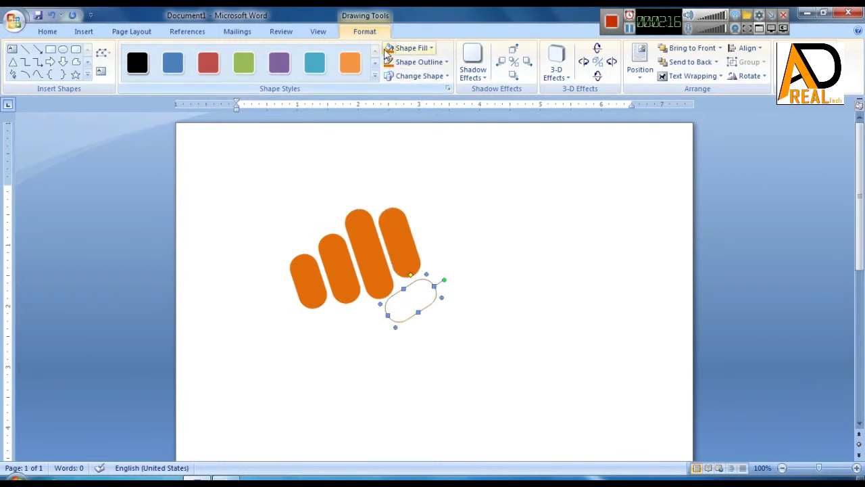
left_click(389, 48)
left_click(549, 359)
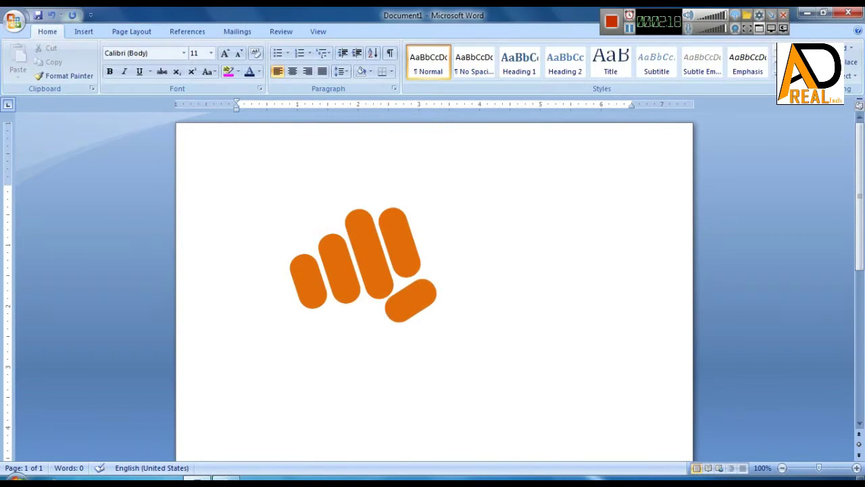
left_click(84, 31)
Step: Insert MICROMAX as first-style WordArt in Arial Black, size 36
left_click(563, 59)
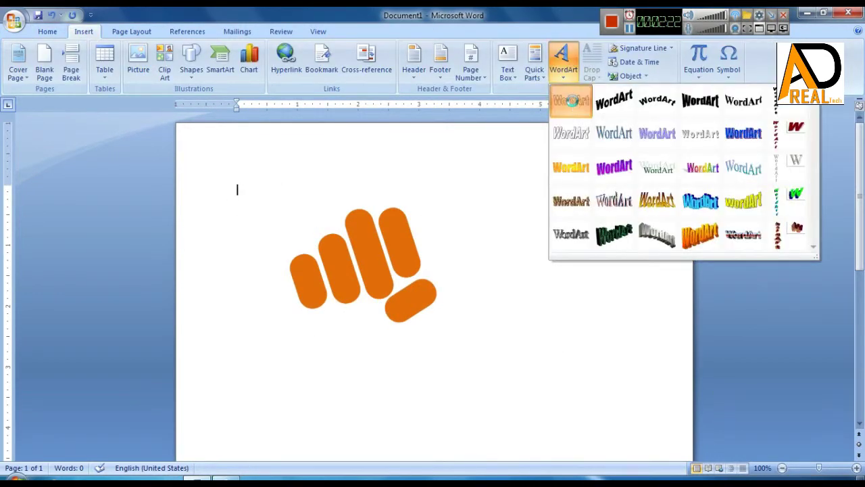
left_click(571, 101)
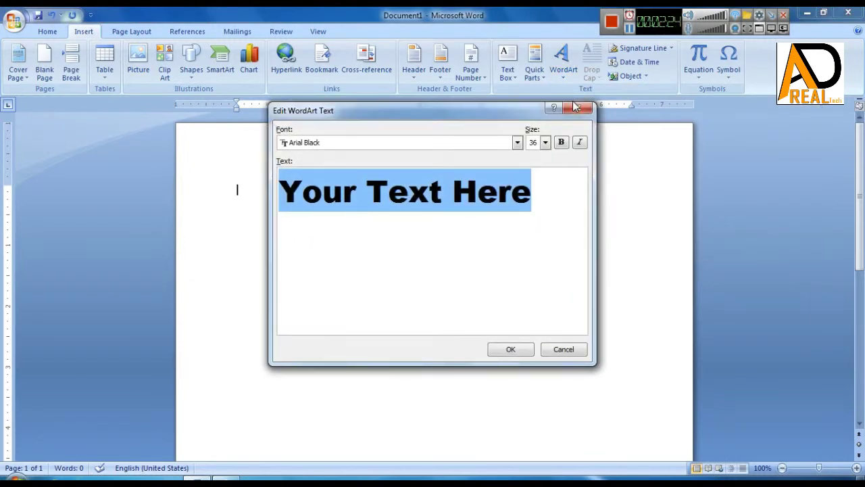
type("MICRO")
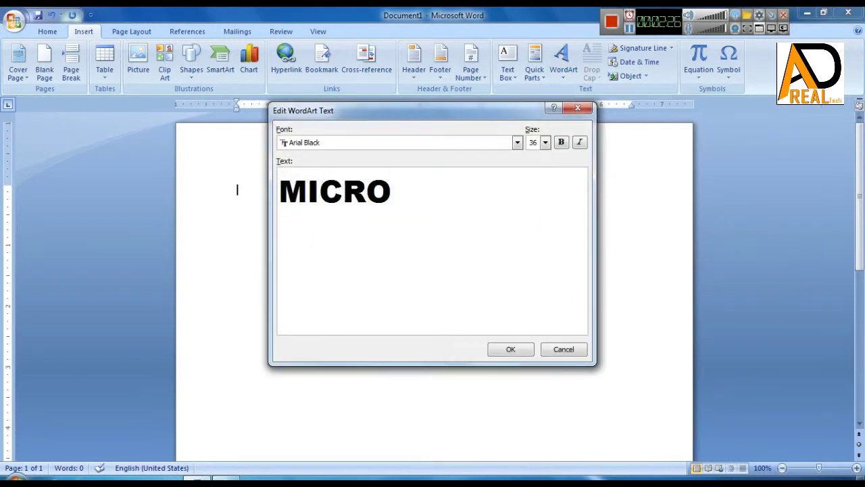
type("MAX")
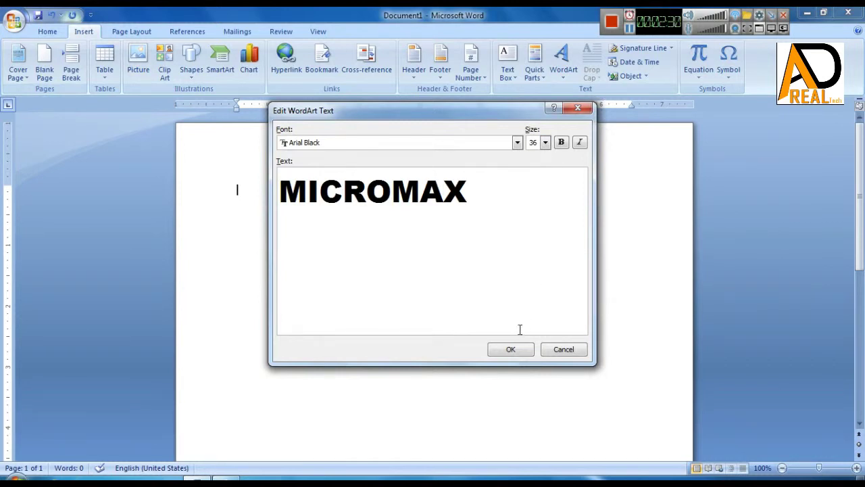
left_click(510, 349)
Step: Float MICROMAX in front of text, move it right of the fist, and stretch it wider and flatter
left_click(686, 76)
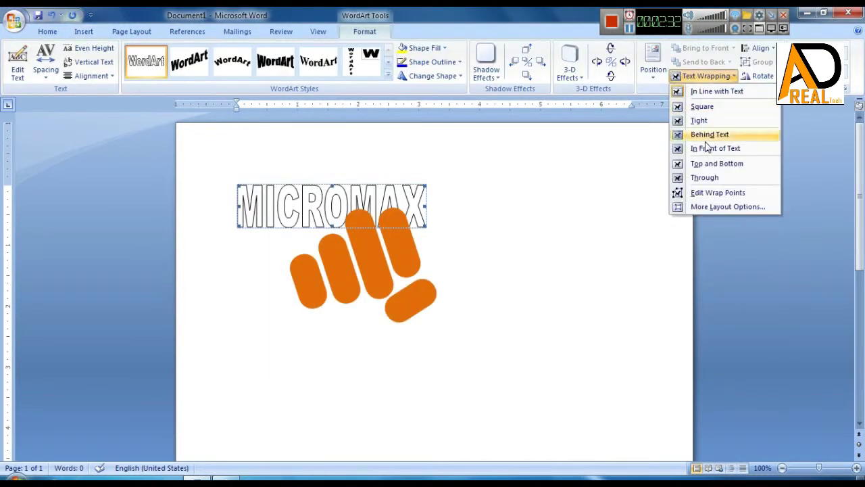
left_click(715, 148)
mouse_move(323, 206)
left_mouse_down()
mouse_move(522, 244)
mouse_move(511, 244)
left_mouse_up()
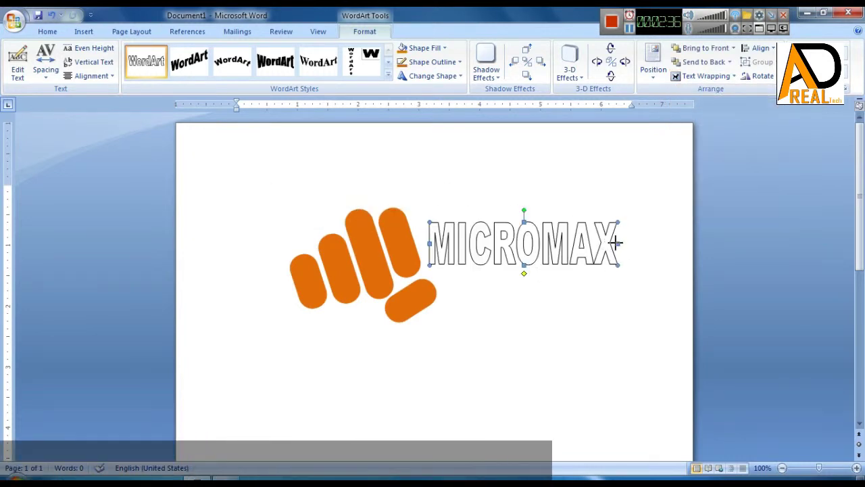
left_click_drag(616, 242, 647, 244)
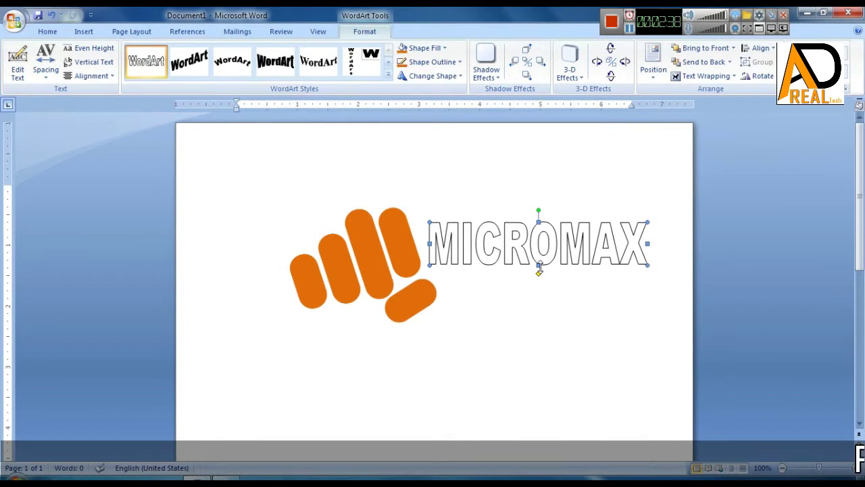
left_click_drag(538, 264, 539, 258)
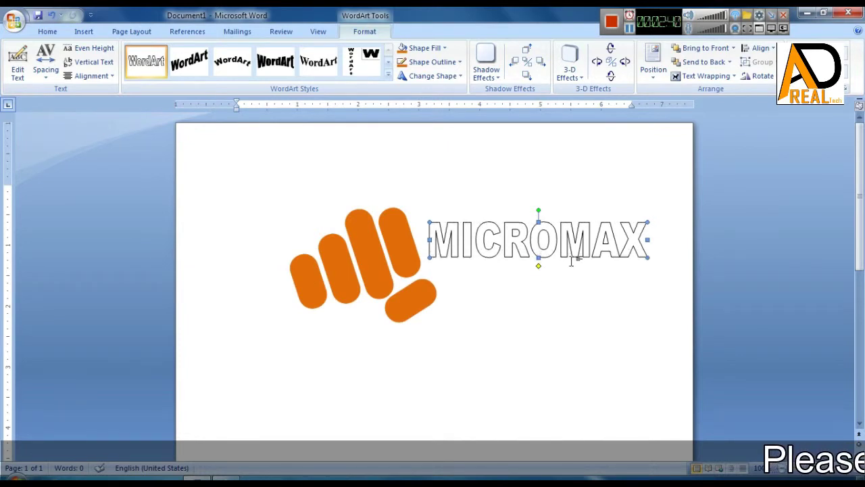
key("Left")
Step: Colour MICROMAX solid orange with an orange outline, then marquee-select the whole logo
left_click(415, 62)
left_click(416, 48)
left_click(513, 322)
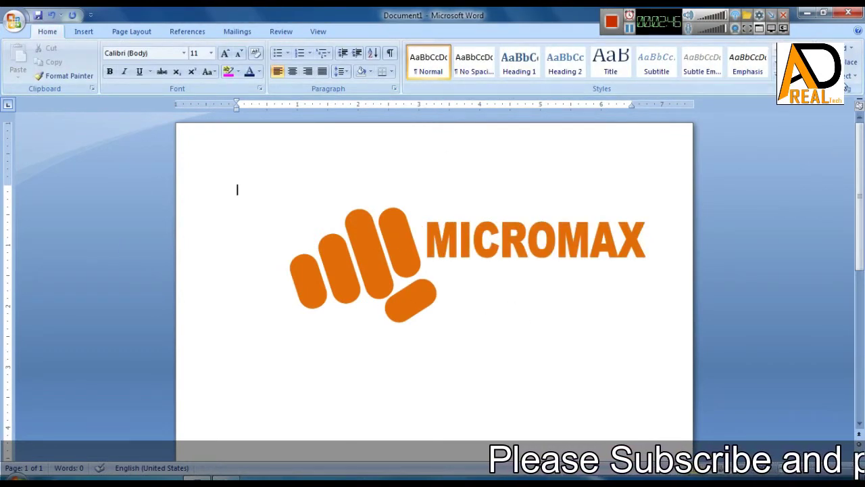
left_click(848, 75)
left_click(757, 106)
left_click_drag(243, 171, 682, 360)
Step: Group the five pills and MICROMAX into one object and drag it left
right_click(401, 251)
mouse_move(440, 289)
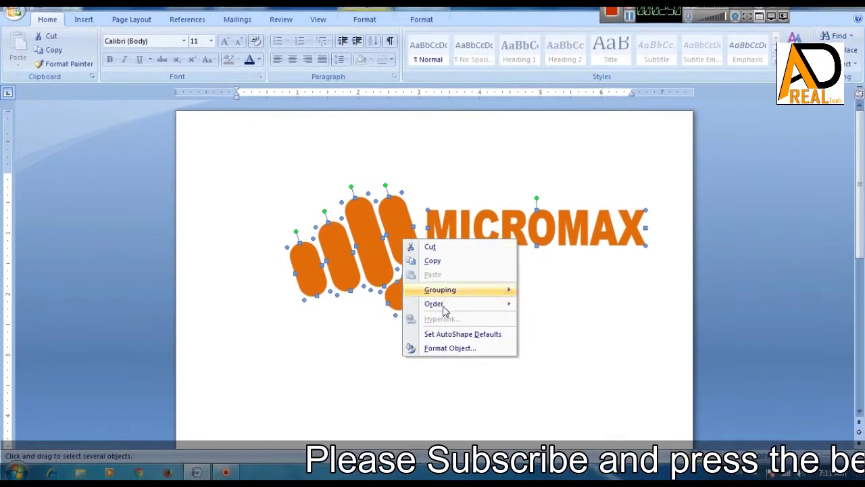
left_click(548, 303)
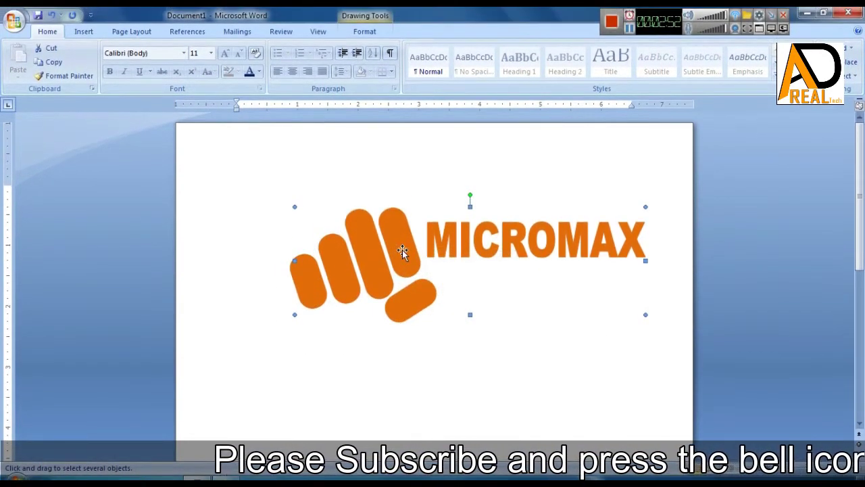
left_click(377, 243)
left_click_drag(376, 246, 337, 247)
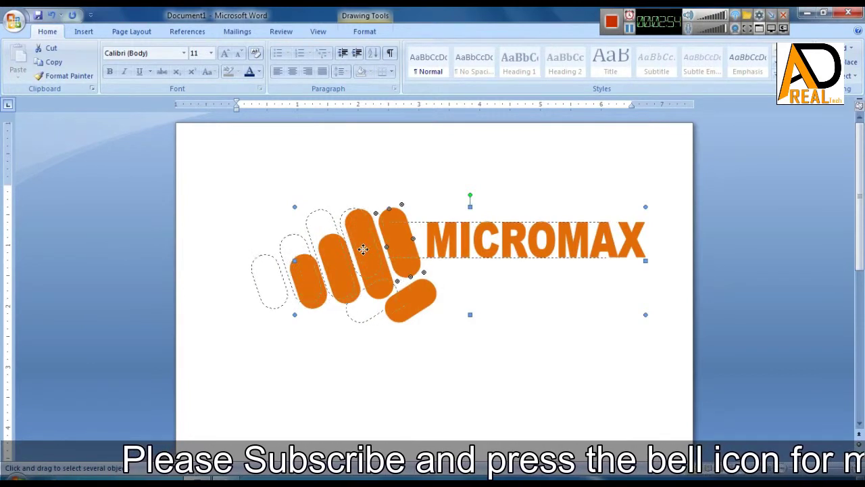
left_click(477, 357)
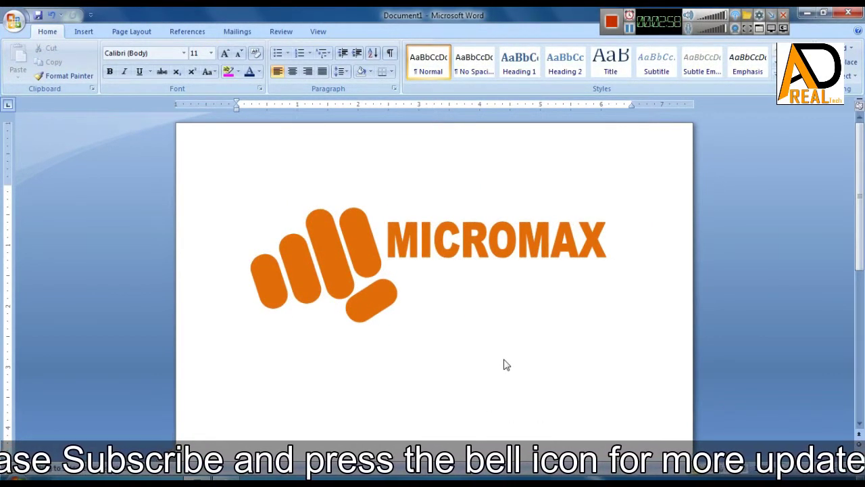
left_click(351, 287)
Step: Ungroup the logo back into separate pieces
right_click(442, 248)
mouse_move(482, 286)
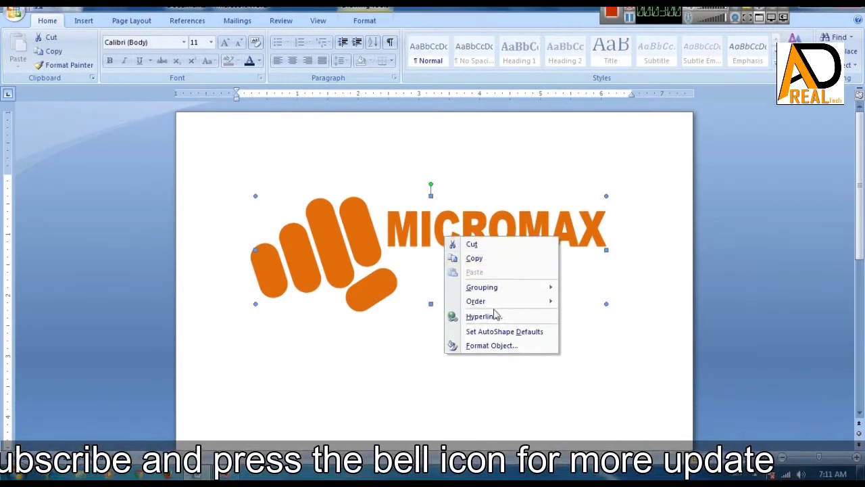
left_click(571, 302)
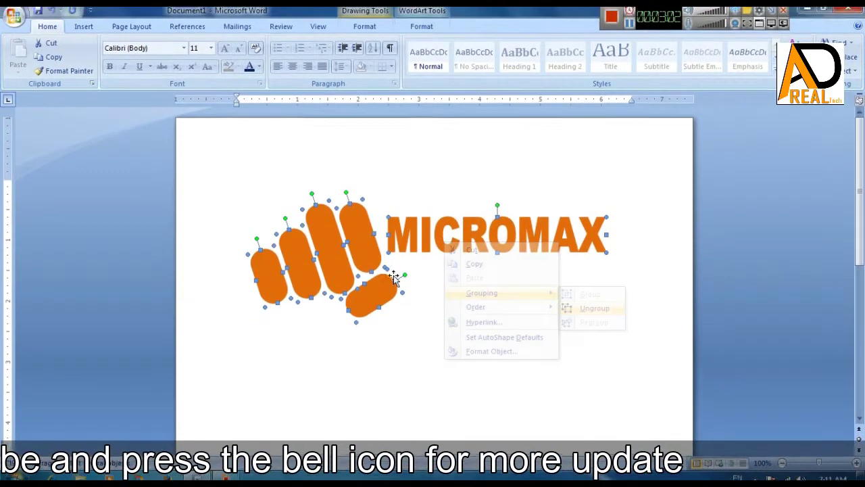
left_click(415, 311)
Step: Shift-select the five fist pills and group them into one object
left_click(384, 298)
left_click(364, 249, "shift")
left_click(332, 250, "shift")
left_click(303, 273, "shift")
left_click(262, 282, "shift")
mouse_move(482, 293)
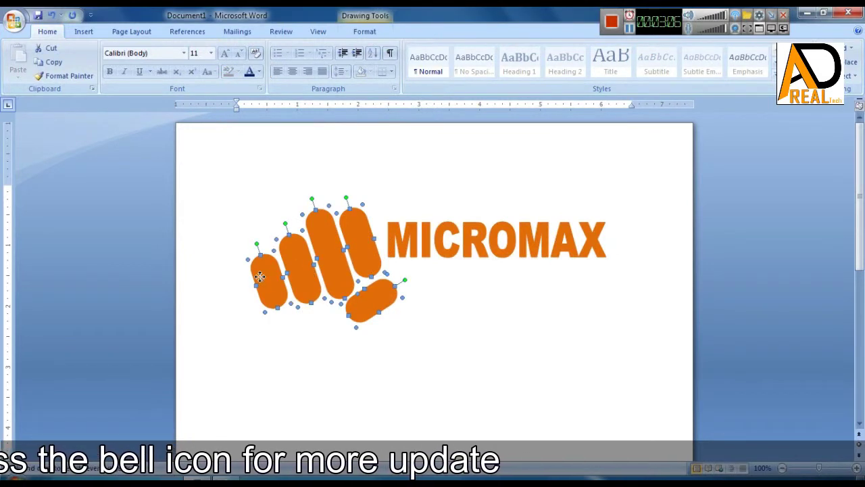
right_click(262, 279)
left_click(404, 325)
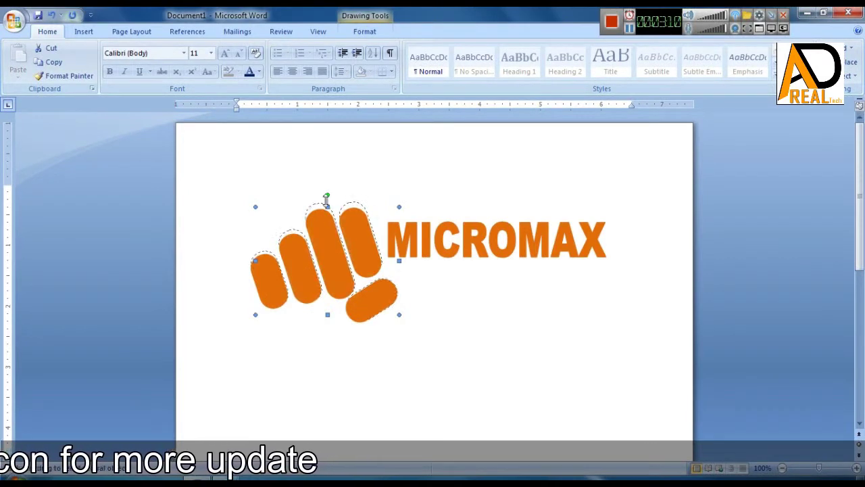
left_click(420, 339)
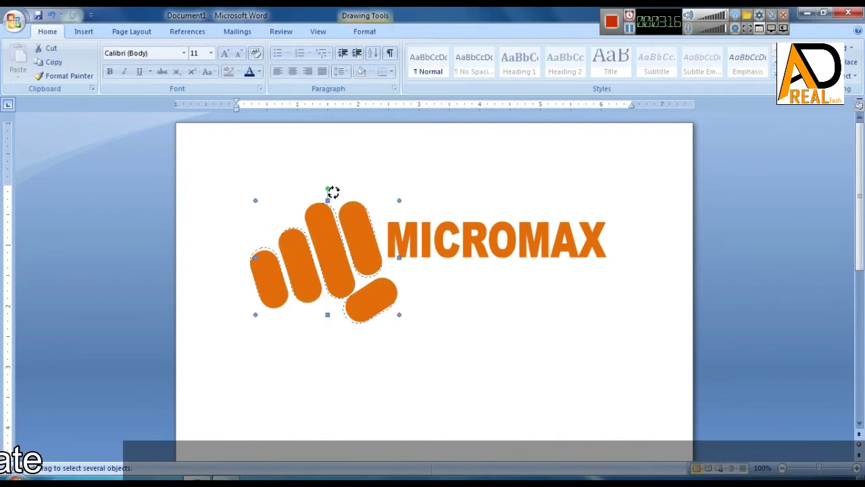
left_click(461, 345)
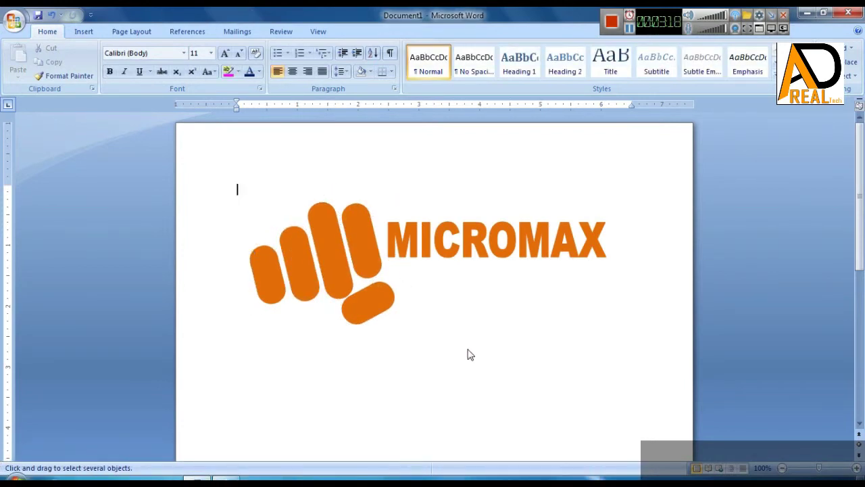